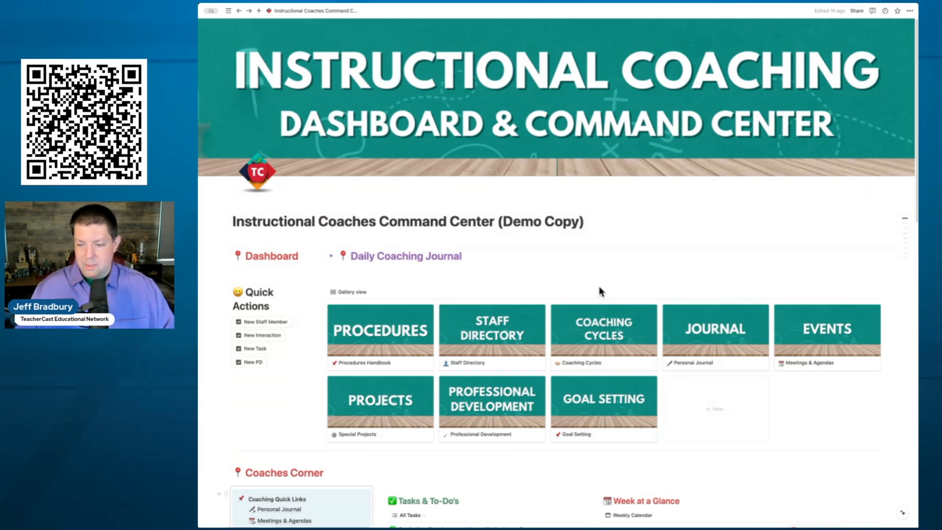
- Open the Coaching Cycles page and review the calendar, teacher interactions and coaching meetings views of Staff Interactions
left_click(602, 323)
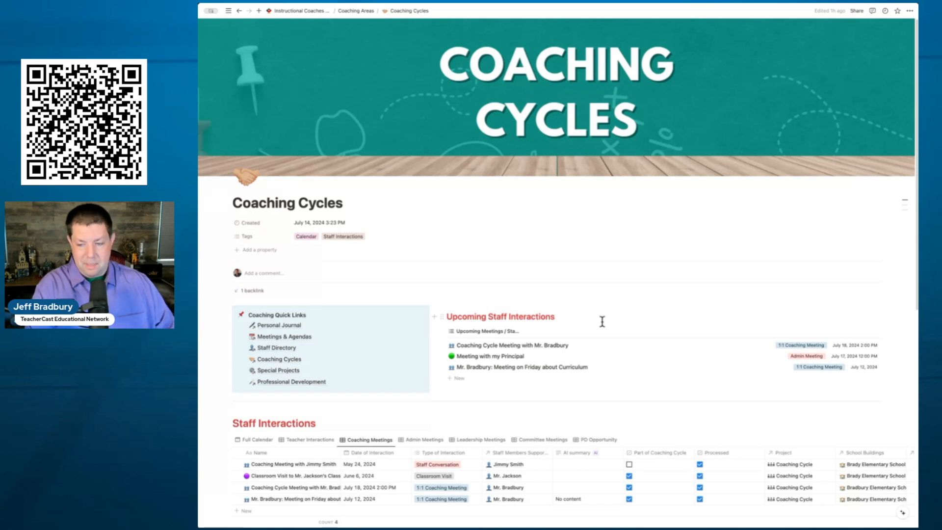
scroll(602, 322, "down", 5)
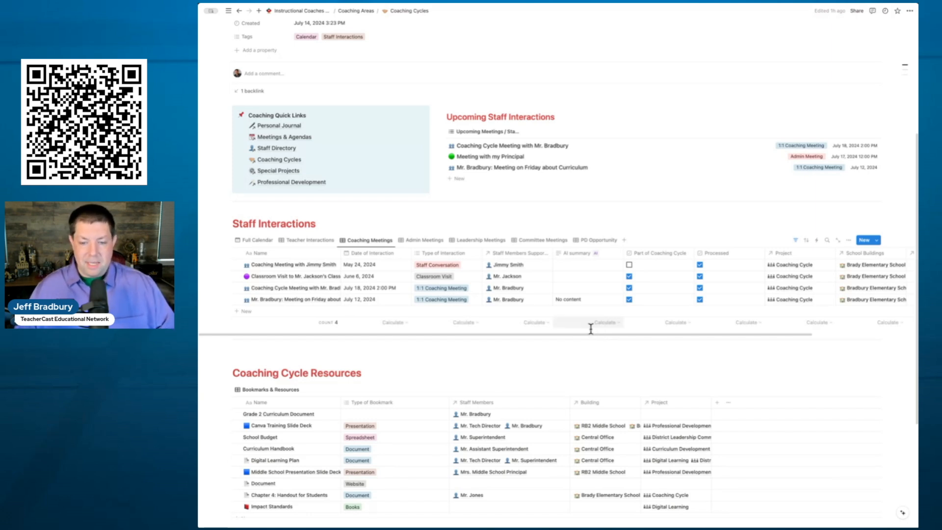
left_click(270, 241)
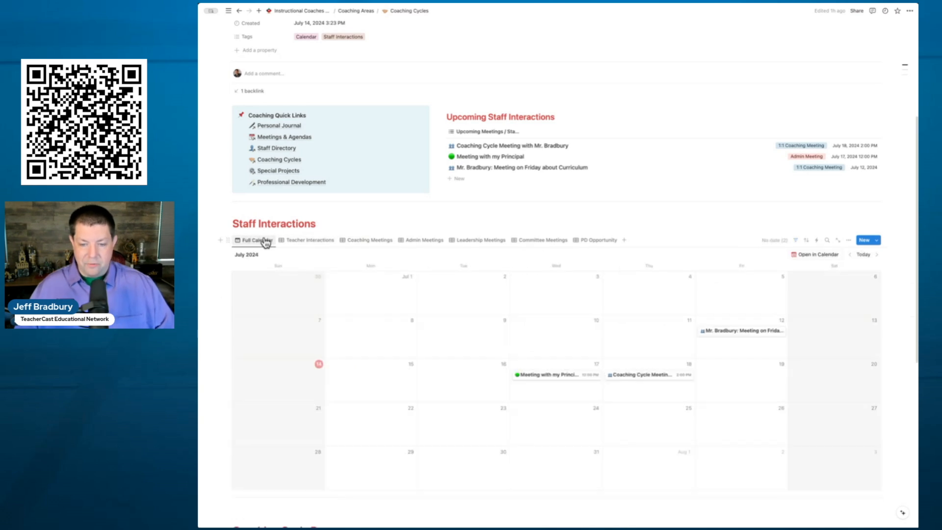
left_click(304, 240)
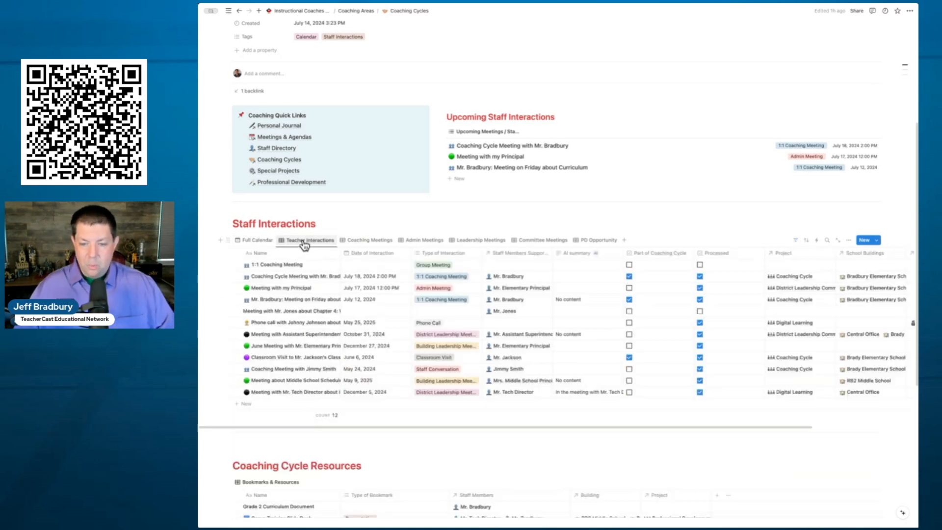
left_click(358, 243)
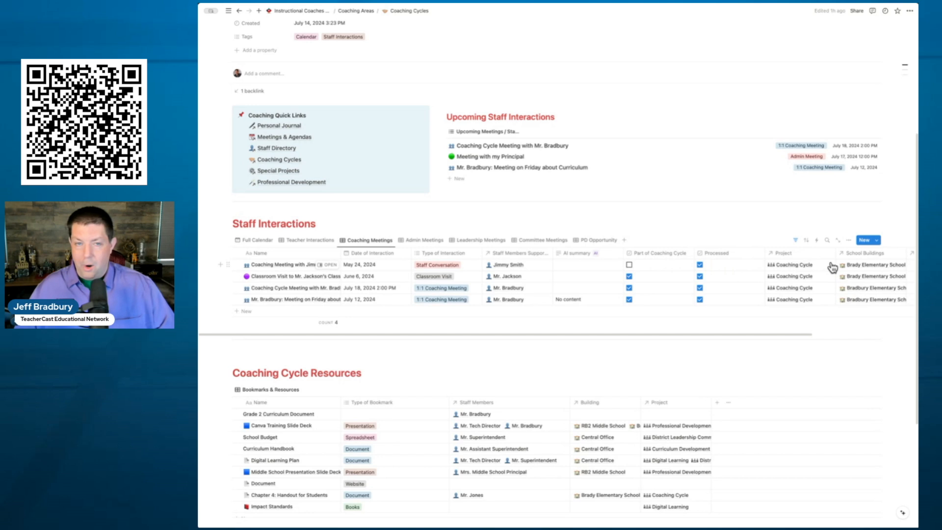
scroll(722, 349, "down", 3)
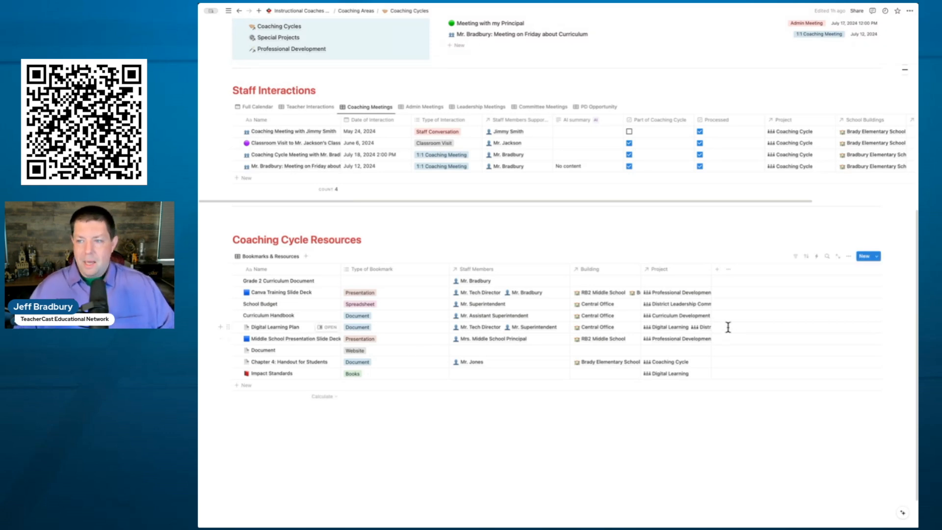
- Create a Staff Interactions entry titled "New Coaching Cycle Meeting with" plus the teacher's name, using the 1:1 Coaching Meeting template
mouse_move(868, 109)
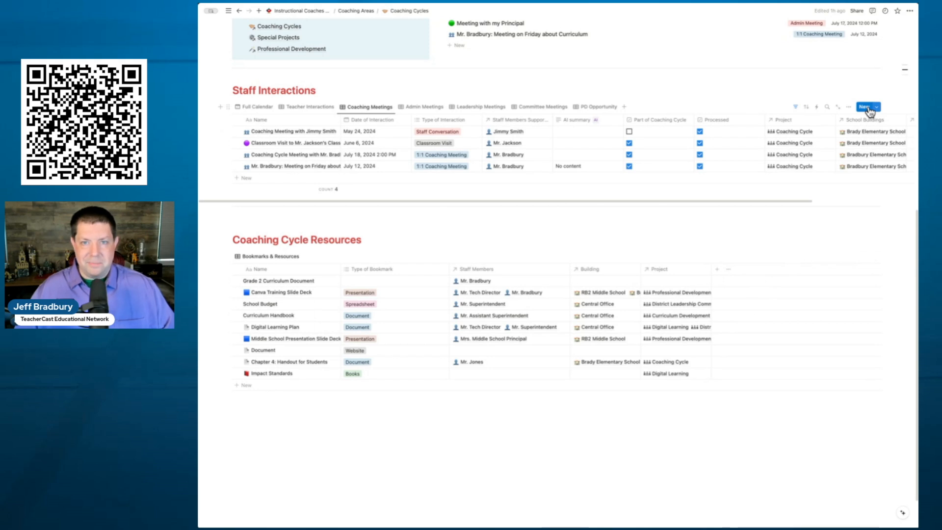
left_click(864, 108)
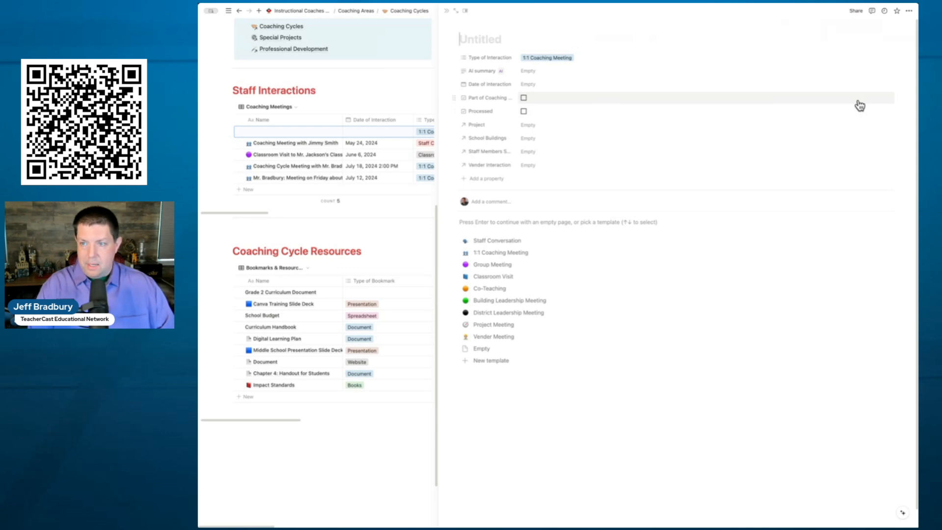
type("N")
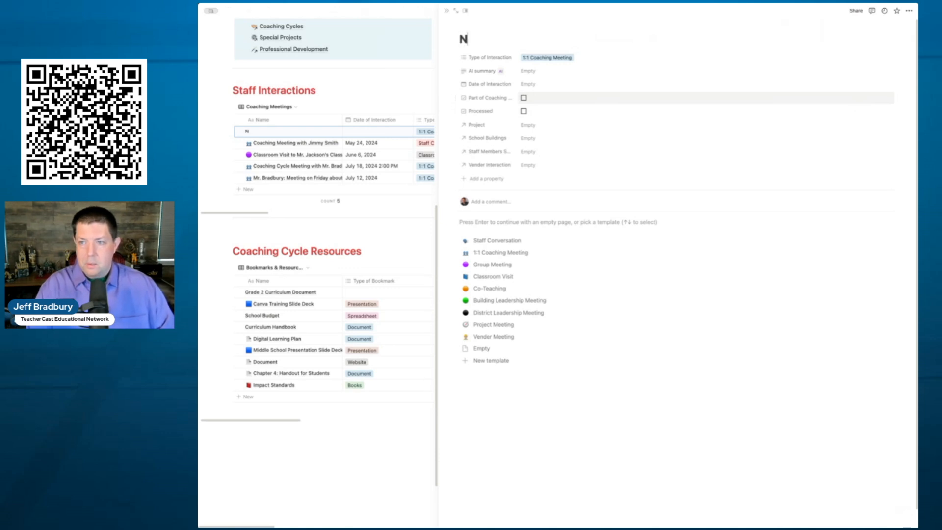
type("ew Coaching Cyc")
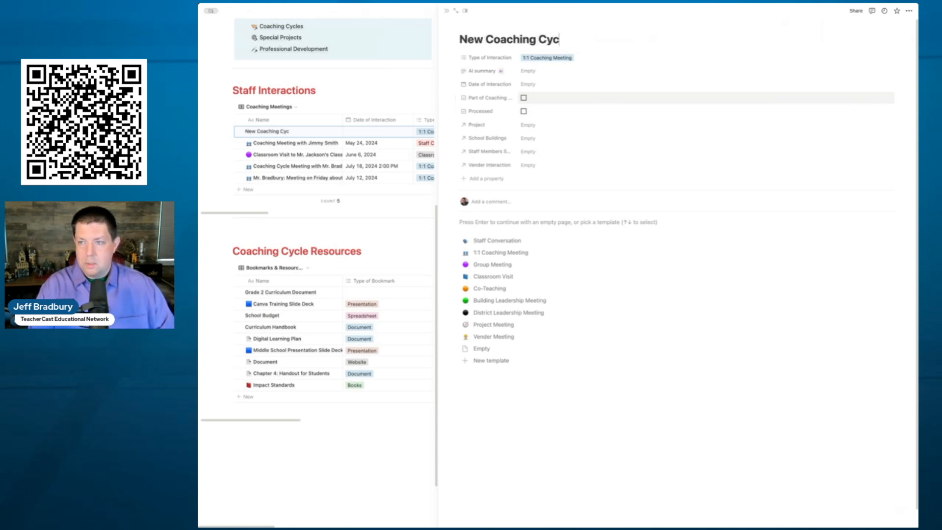
type("le Meeting with Mr. Bradbury")
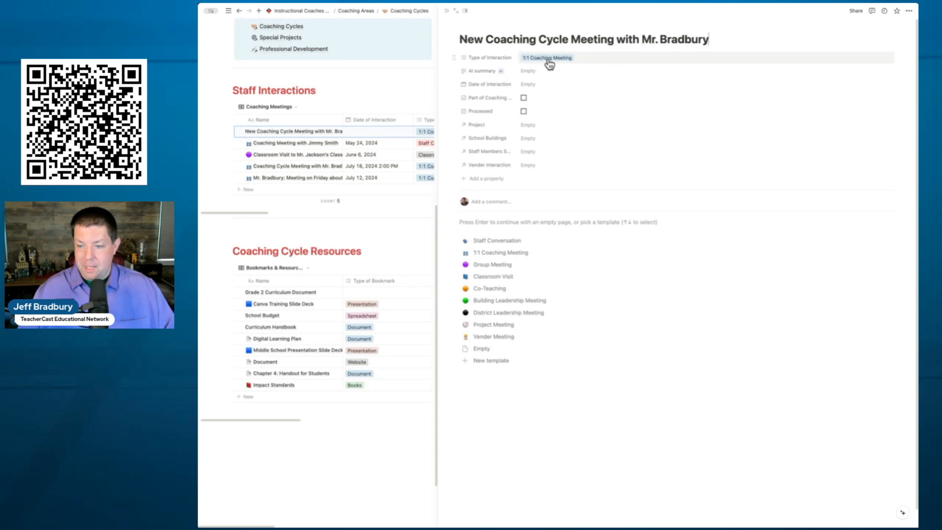
left_click(511, 253)
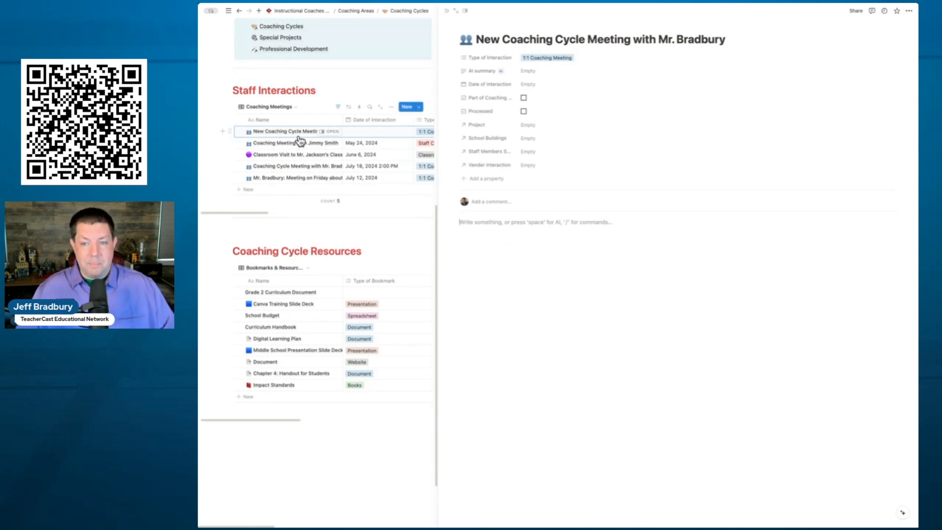
- Set the new meeting's date to July 19, 2024, and mark it as part of a coaching cycle and processed
left_click(540, 89)
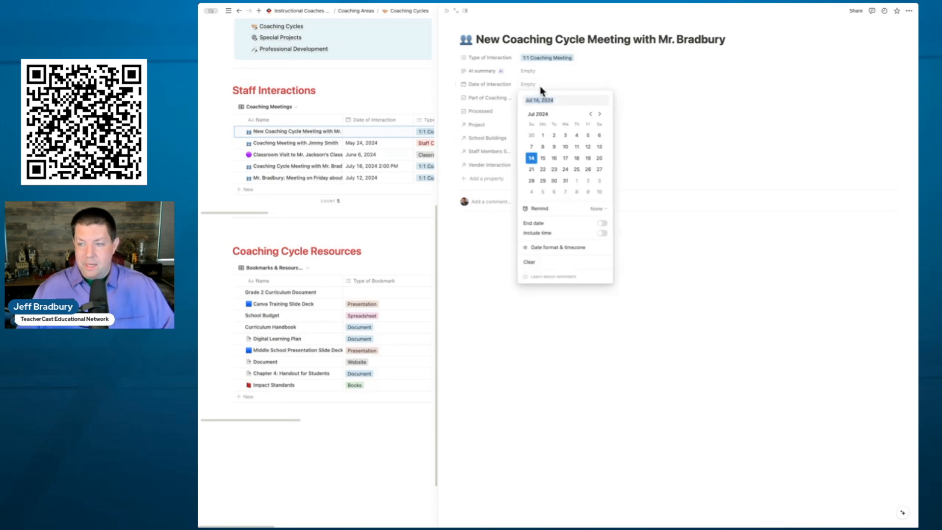
left_click(588, 158)
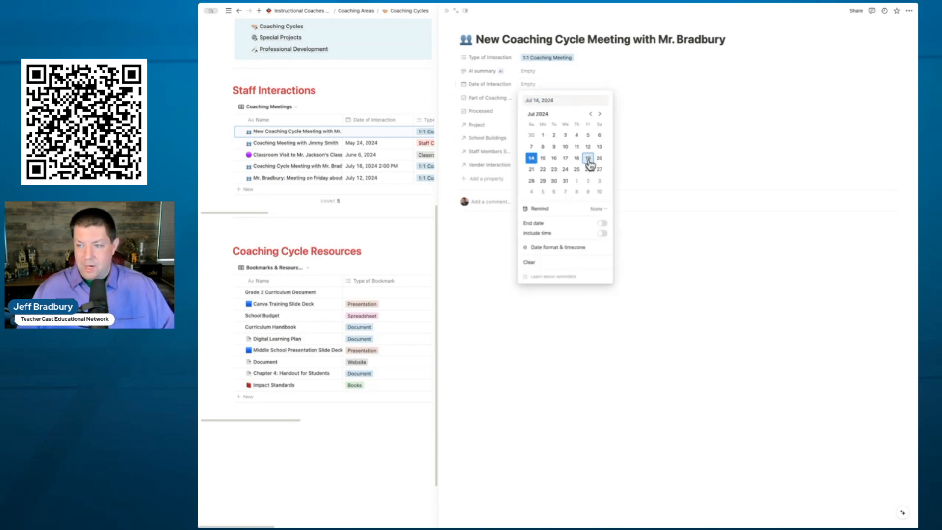
left_click(640, 141)
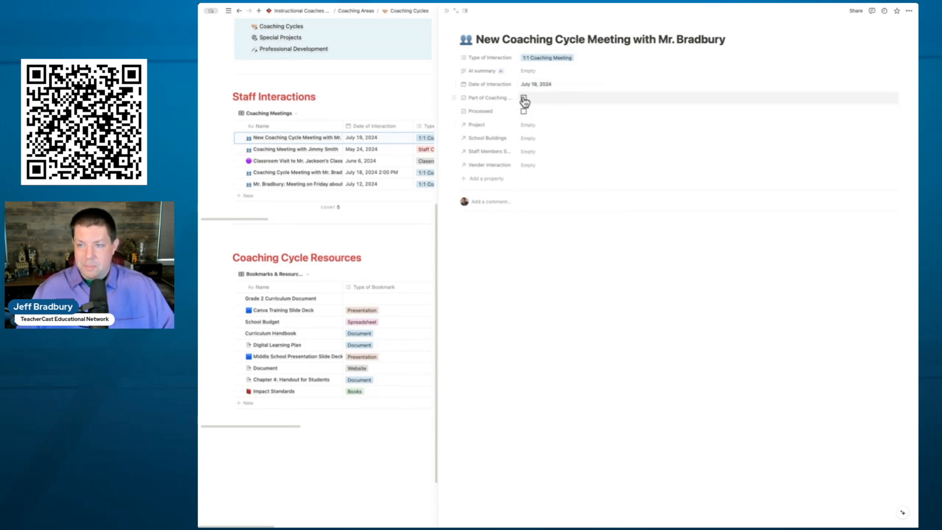
left_click(524, 99)
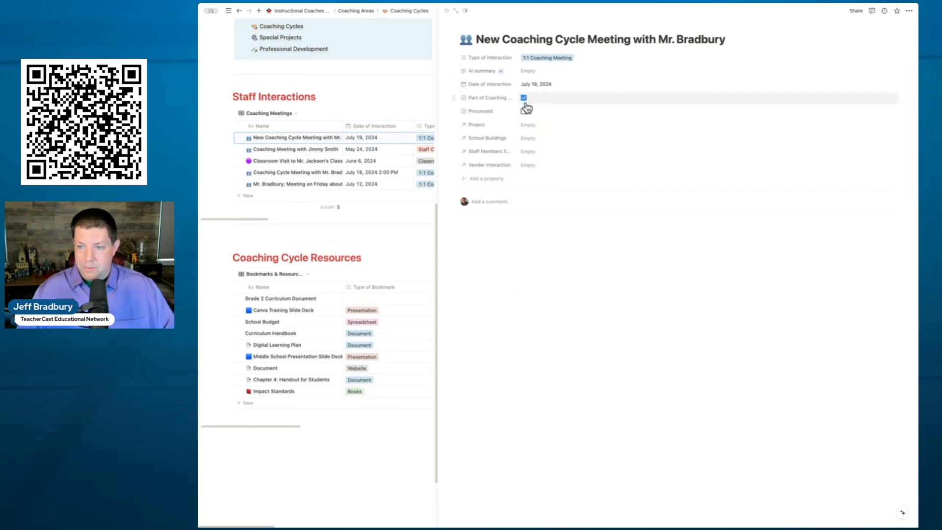
left_click(523, 112)
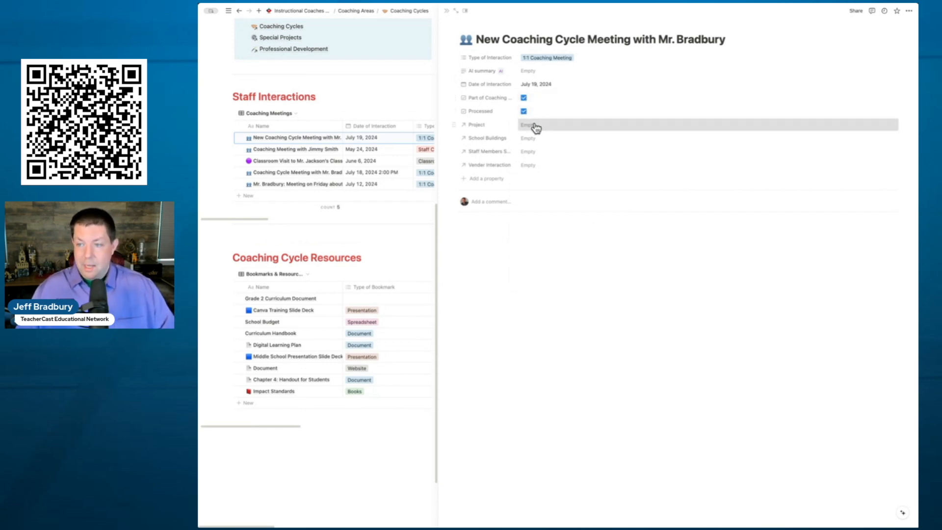
- Link the meeting to the Coaching Cycle project, Bradbury Elementary School and the teacher's staff record, and close the entry
left_click(534, 125)
left_click(547, 159)
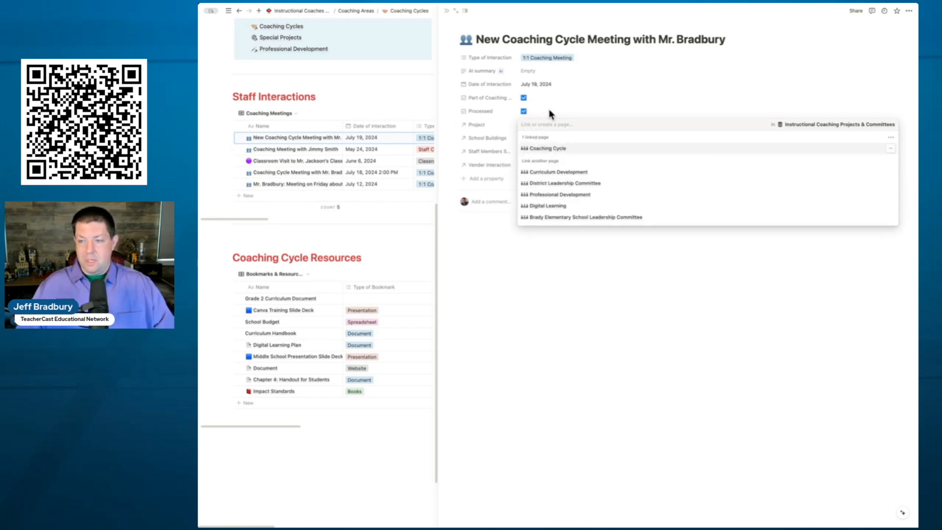
left_click(546, 118)
left_click(537, 138)
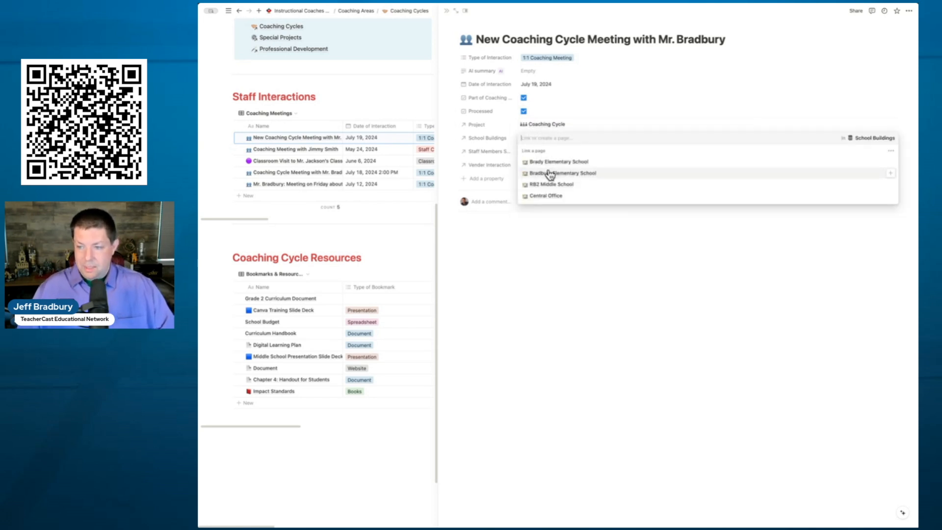
left_click(559, 161)
left_click(589, 120)
left_click(547, 152)
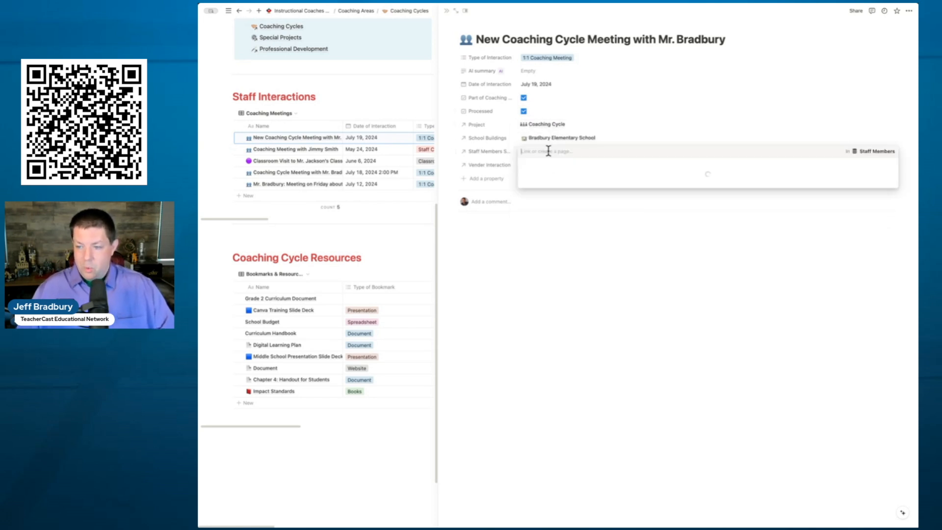
left_click(551, 175)
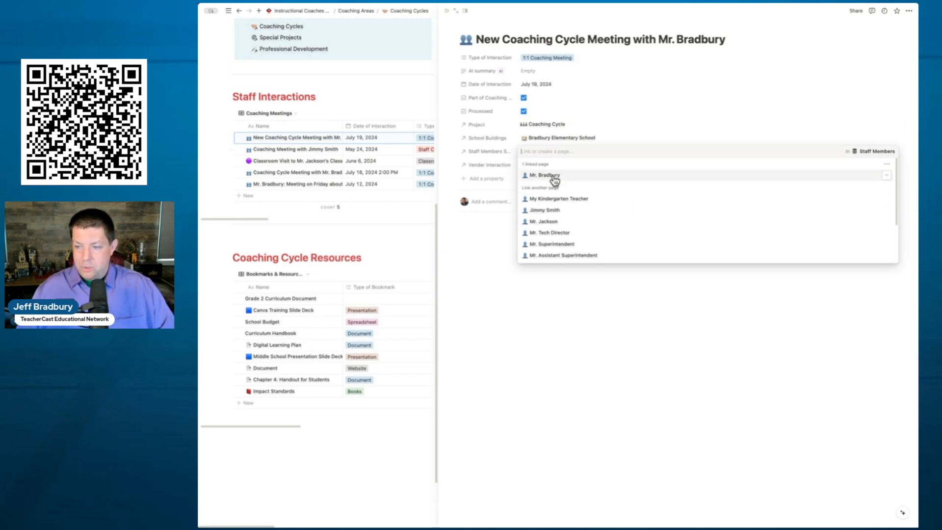
left_click(621, 129)
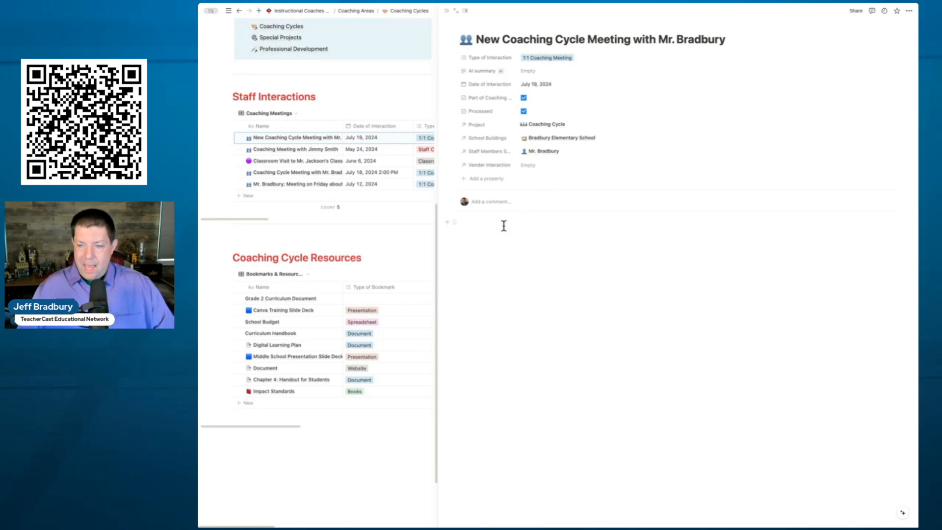
left_click(447, 11)
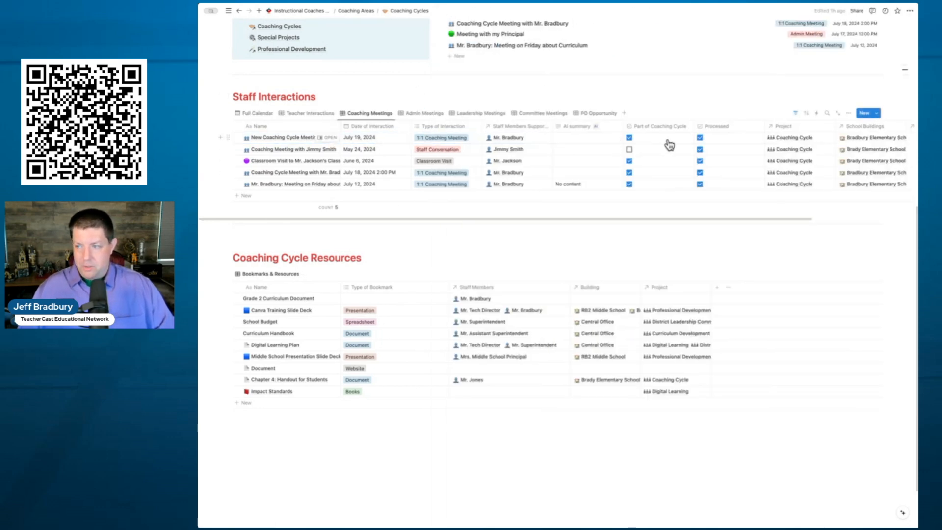
- Open the July 19 meeting from the full calendar, apply the 1:1 Coaching Meeting template and add a "Notes" line to its body
left_click(256, 113)
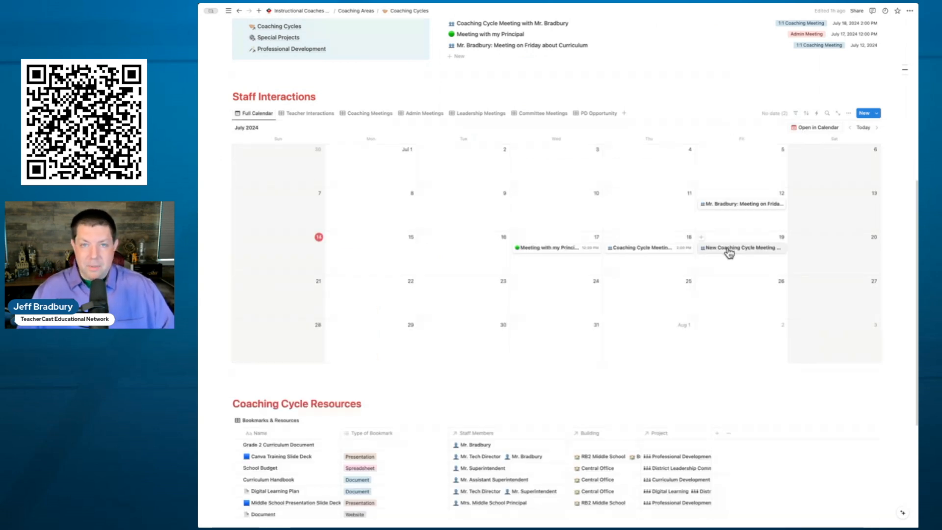
left_click(729, 253)
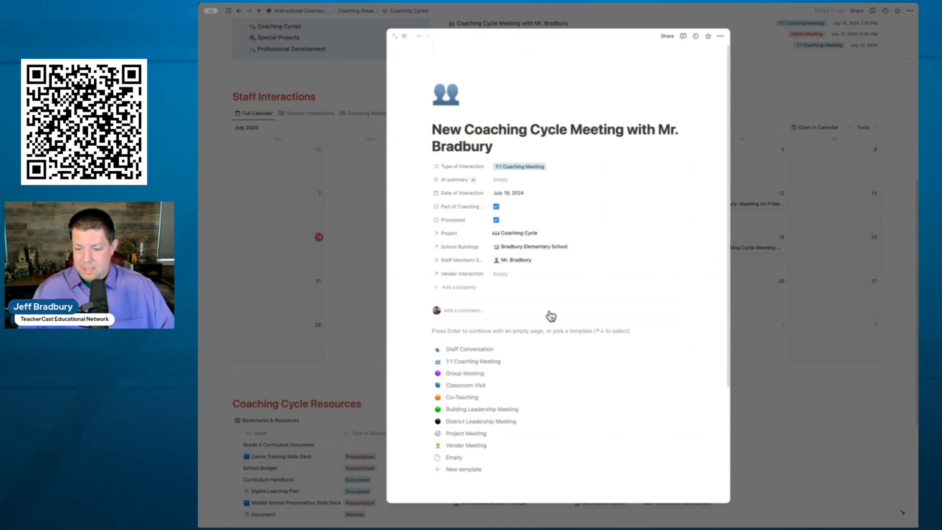
left_click(467, 361)
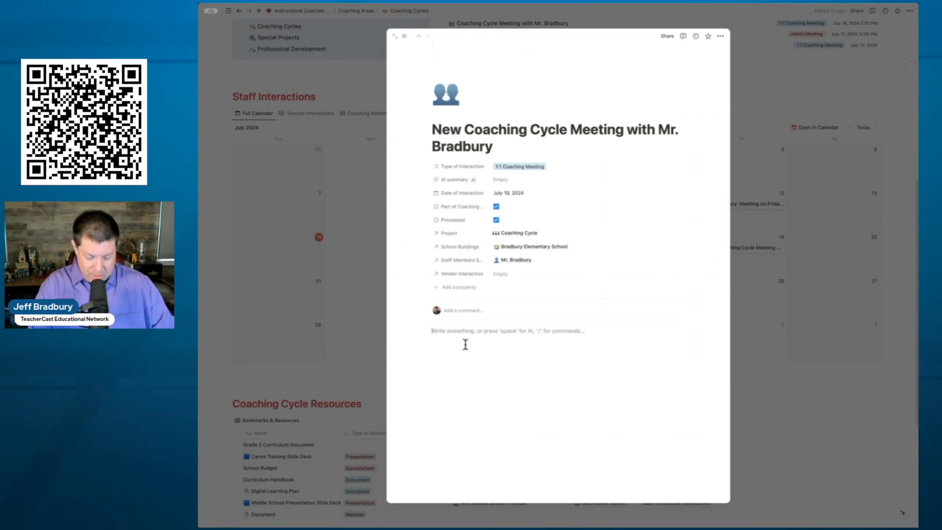
type("Notes")
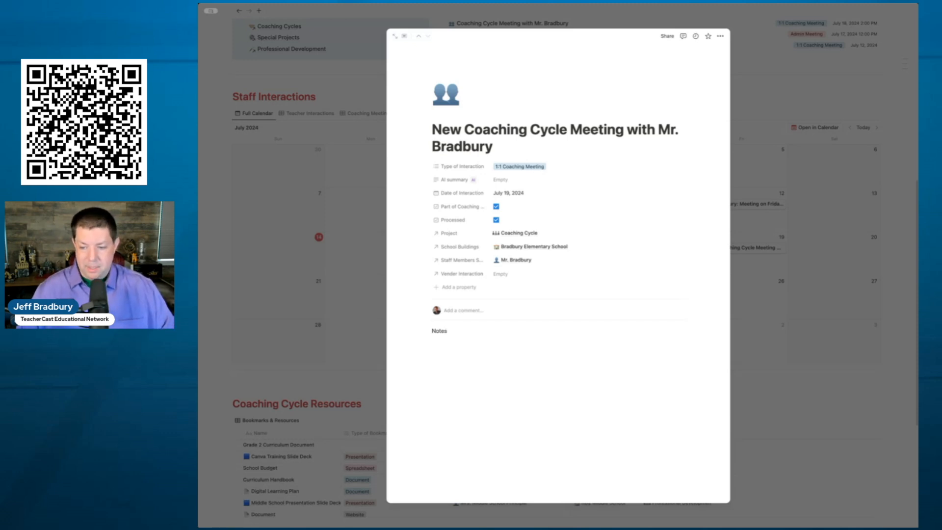
left_click(494, 346)
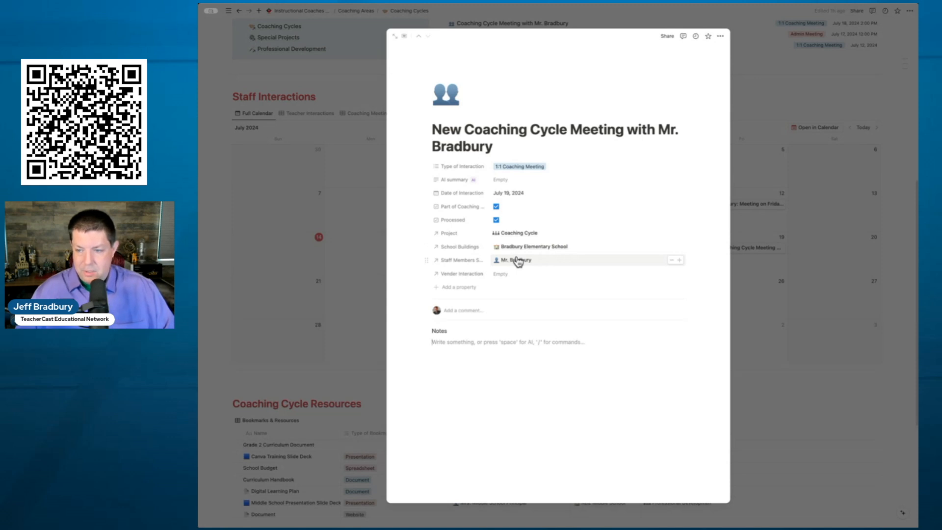
- Review the linked teacher's staff profile and its coaching cycle interactions, and return to the meeting
left_click(515, 260)
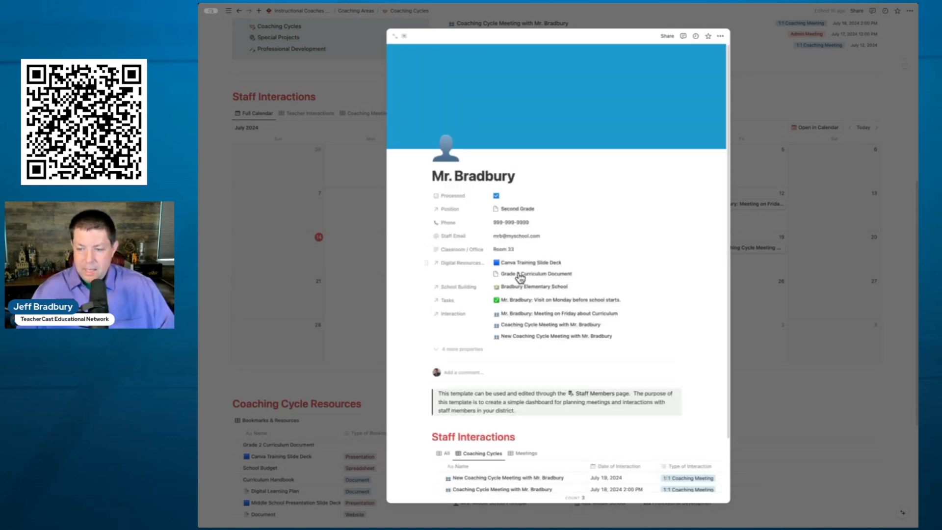
scroll(520, 288, "down", 3)
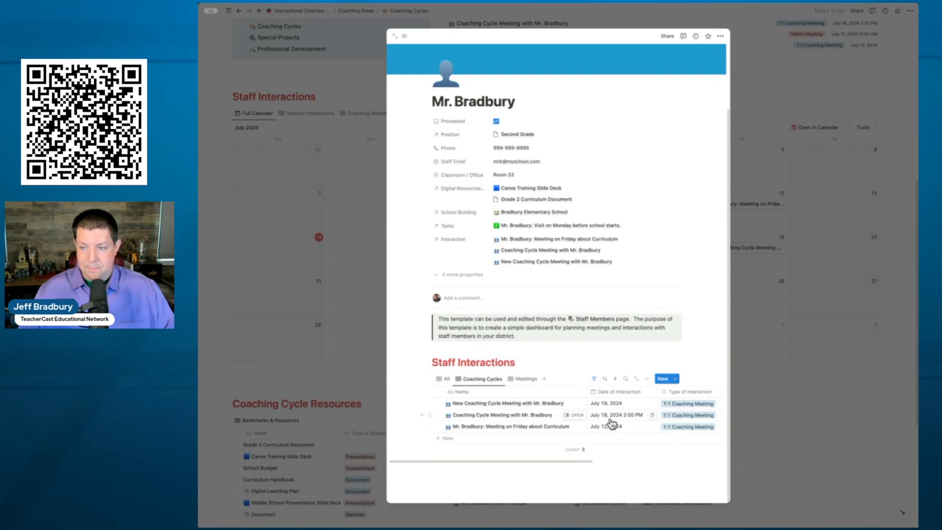
key("super+bracketleft")
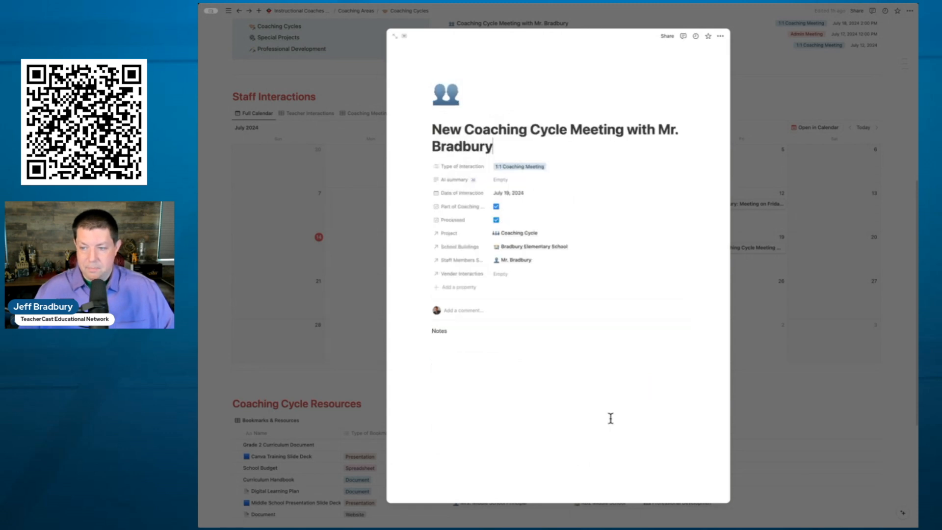
- Open the linked Coaching Cycle project as a full page and review its members, tasks, meetings and resources
left_click(523, 236)
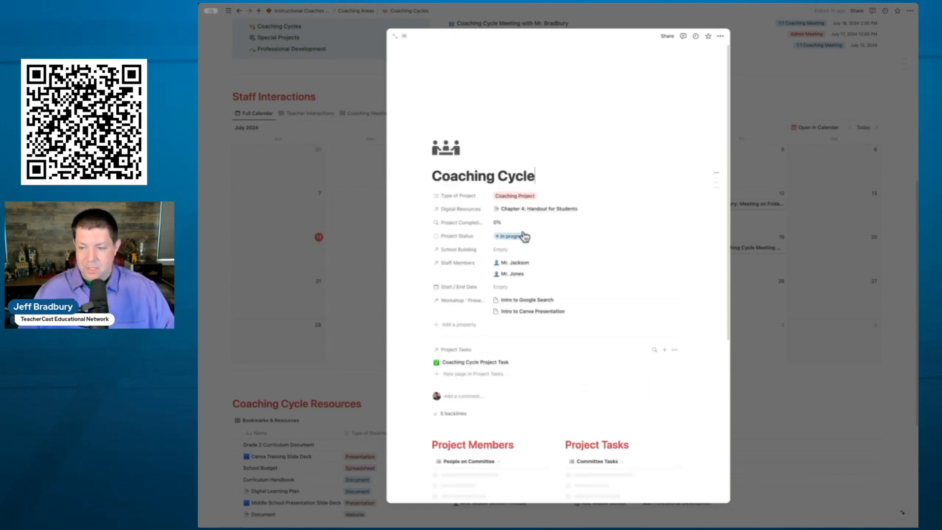
left_click(395, 37)
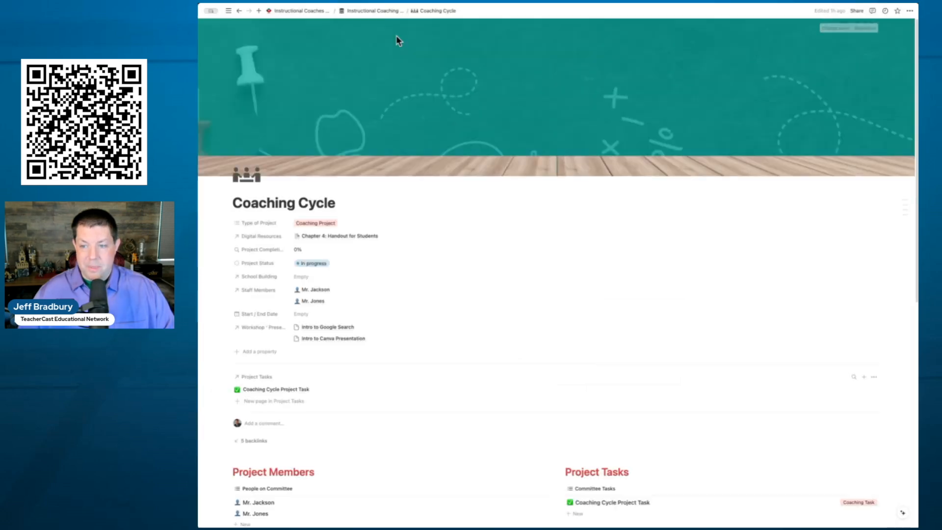
scroll(467, 263, "down", 7)
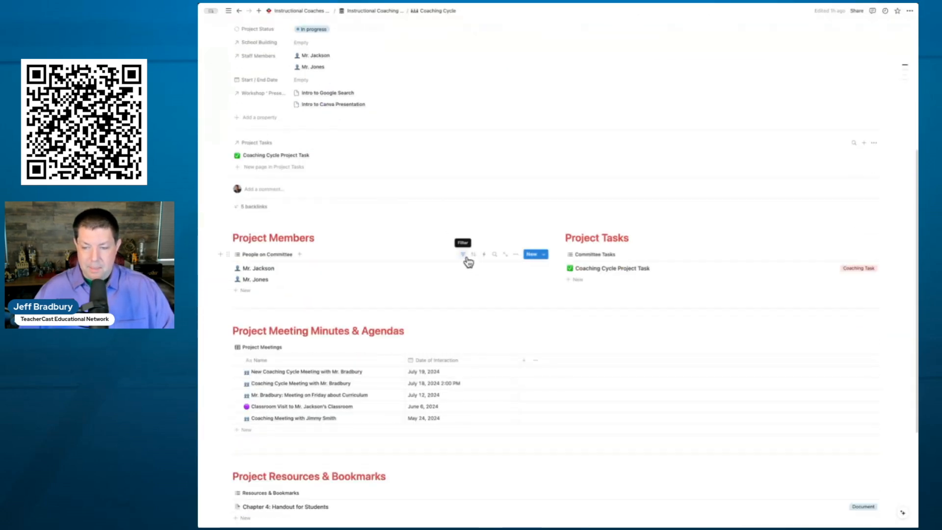
scroll(467, 263, "down", 1)
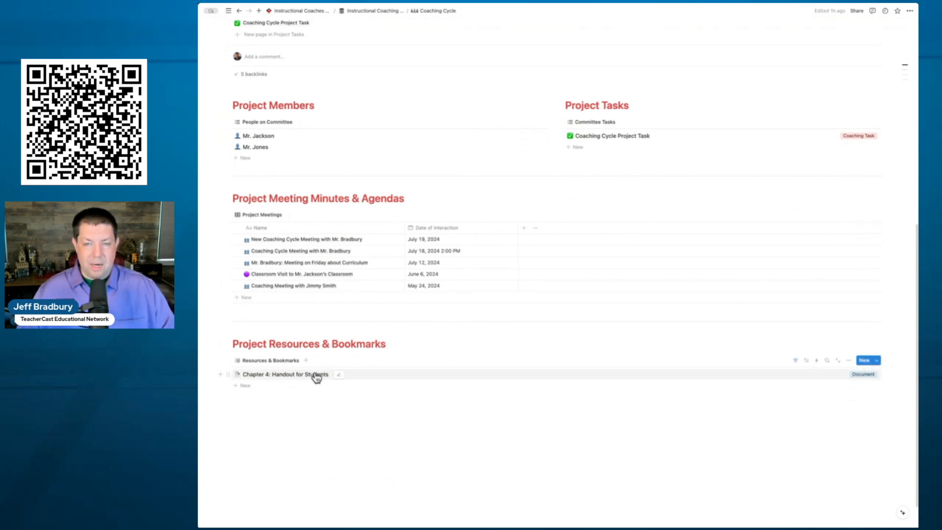
scroll(317, 378, "up", 4)
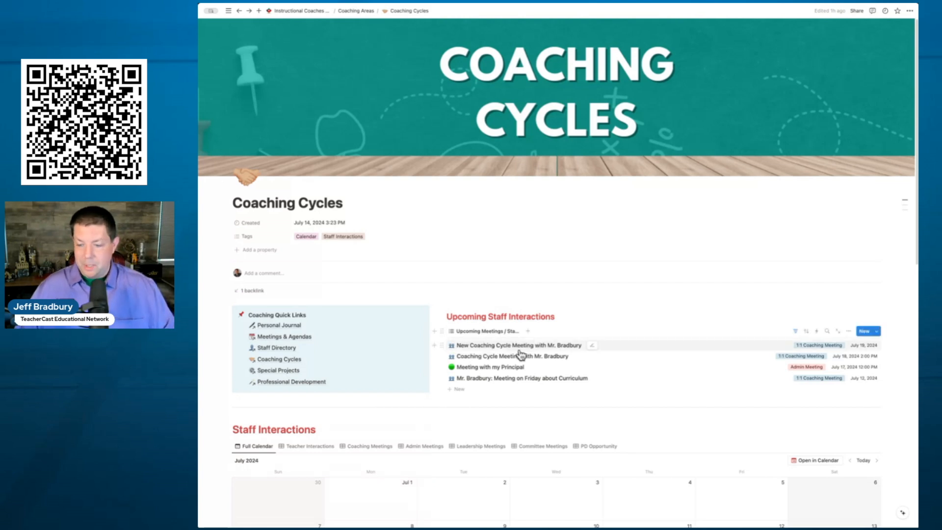
- Open the new coaching cycle meeting from Upcoming Staff Interactions and start inserting a block below its Notes line
left_click(523, 346)
left_click(474, 233)
type("/htm")
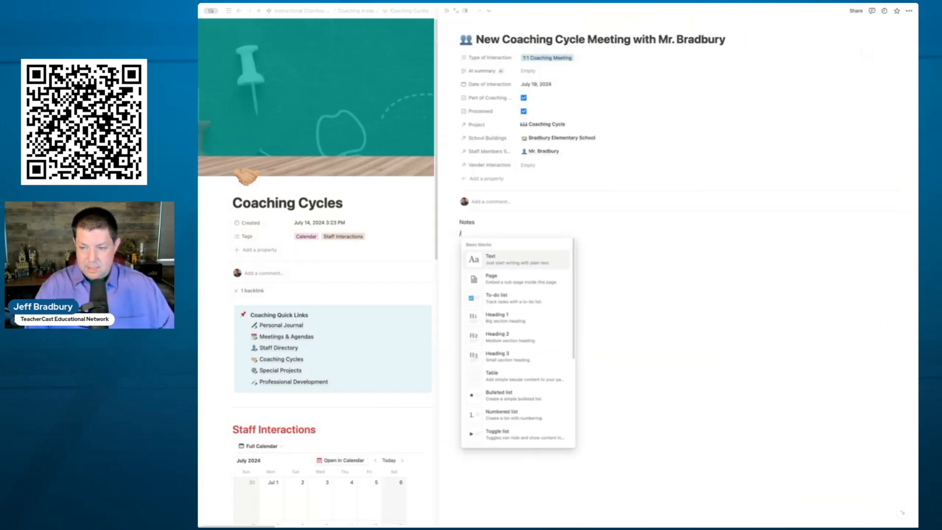